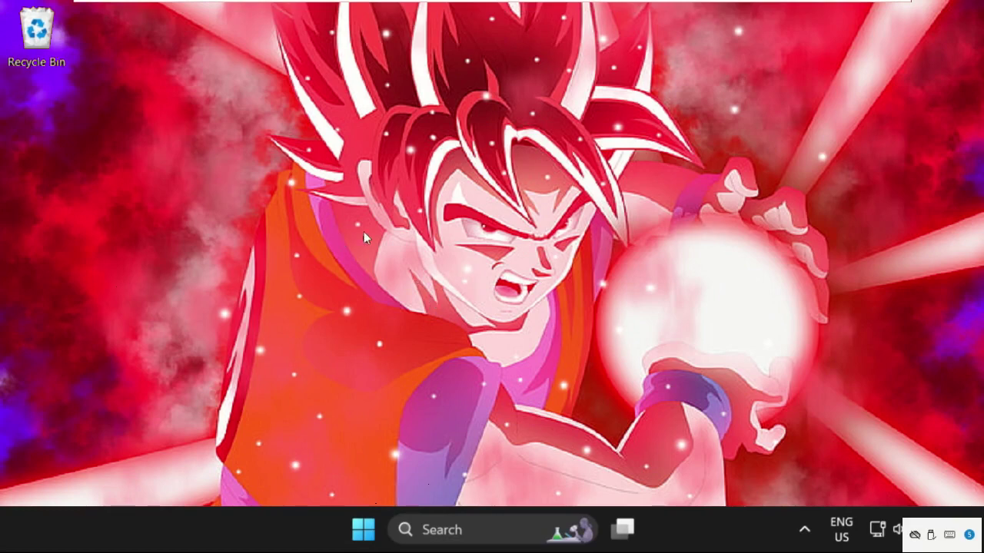
# - Open Task Manager from the taskbar menu and start a new task
pyautogui.rightClick(215, 536)
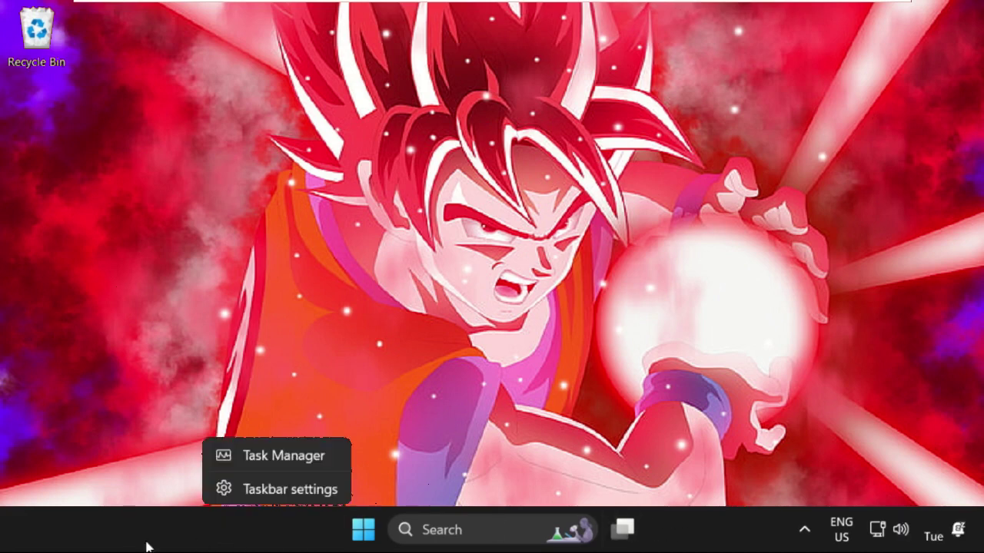
pyautogui.click(261, 458)
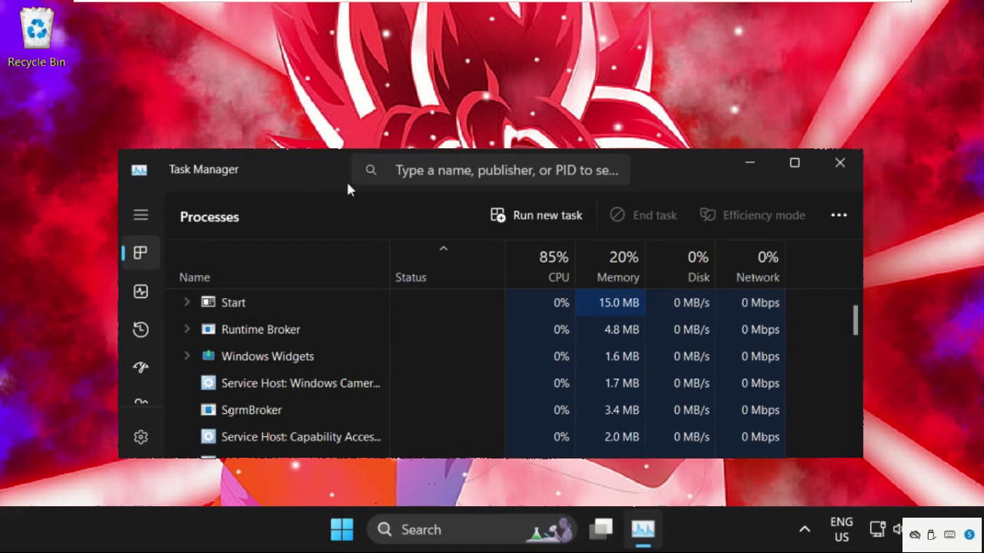
pyautogui.moveTo(346, 184)
pyautogui.mouseDown()
pyautogui.moveTo(324, 133)
pyautogui.moveTo(326, 109)
pyautogui.mouseUp()
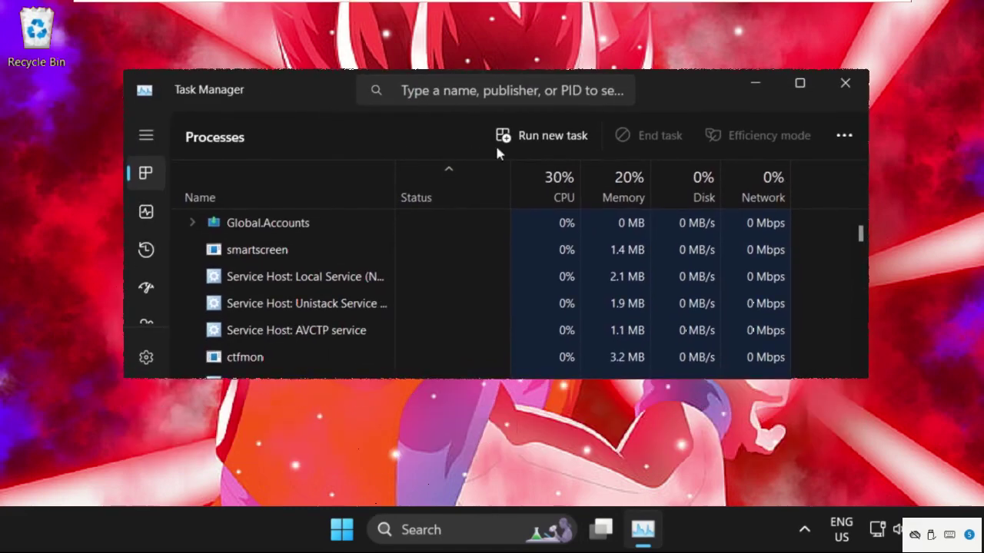
pyautogui.click(567, 139)
pyautogui.moveTo(358, 81); pyautogui.dragTo(612, 221)
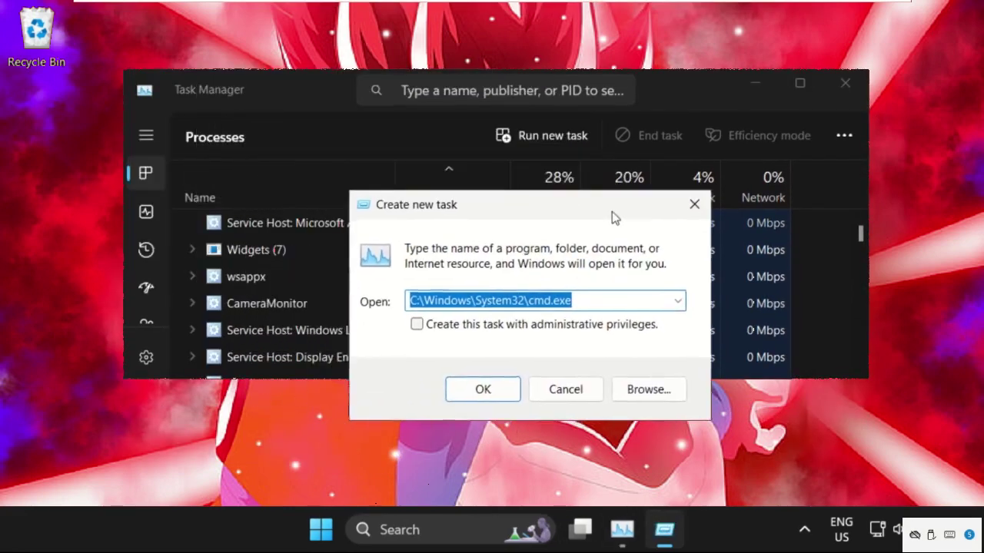
# - Browse through This PC and Local Disk (C:) into the Windows folder
pyautogui.click(690, 415)
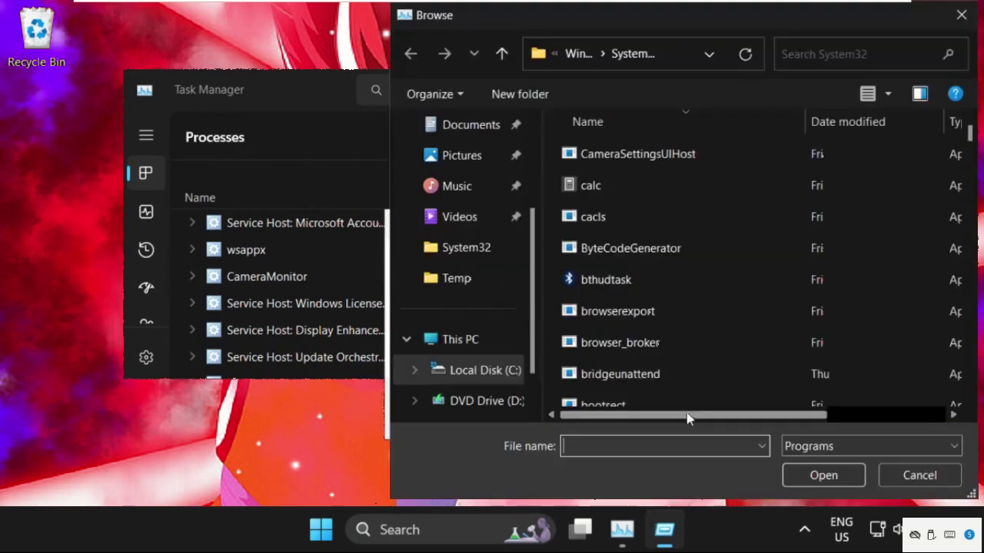
pyautogui.click(452, 343)
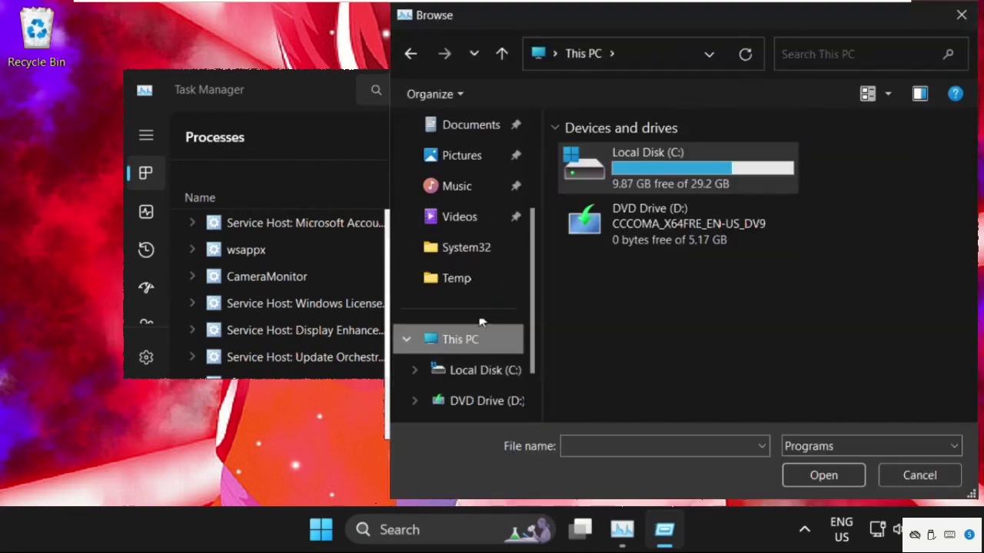
pyautogui.doubleClick(649, 173)
pyautogui.scroll(-2, 647, 277)
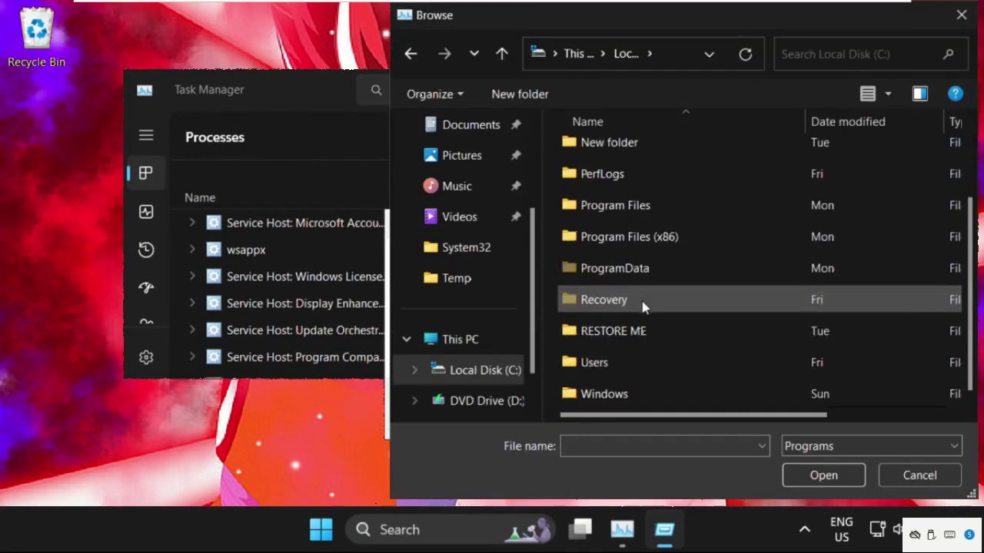
pyautogui.doubleClick(626, 399)
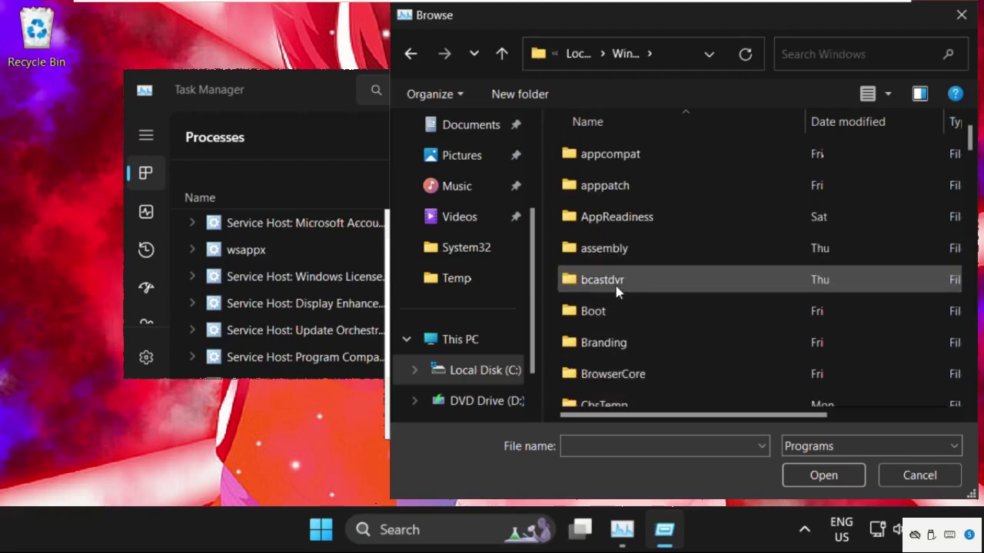
# - Find and open the System32 folder inside Windows
pyautogui.scroll(-15, 616, 288)
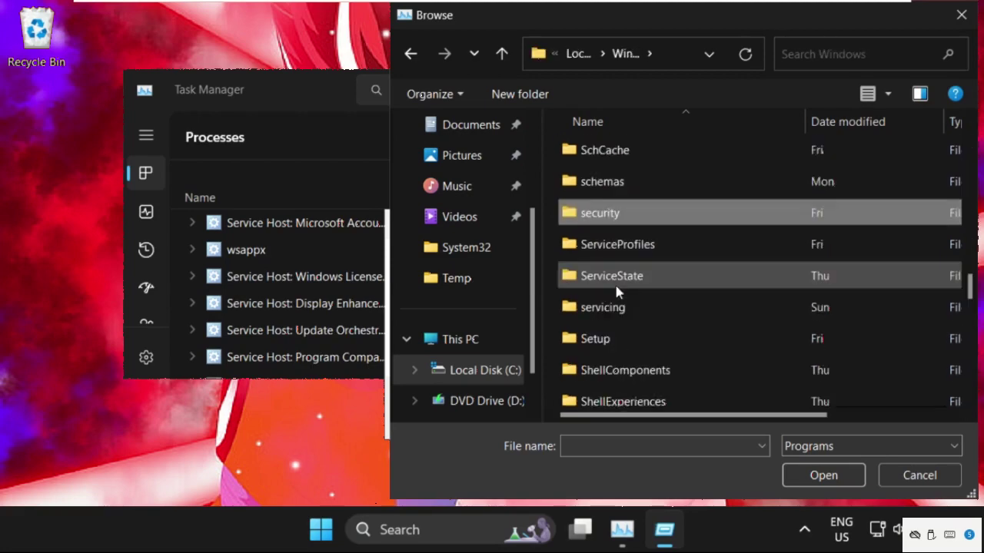
pyautogui.scroll(-2, 616, 287)
pyautogui.scroll(-1, 615, 287)
pyautogui.scroll(-1, 616, 288)
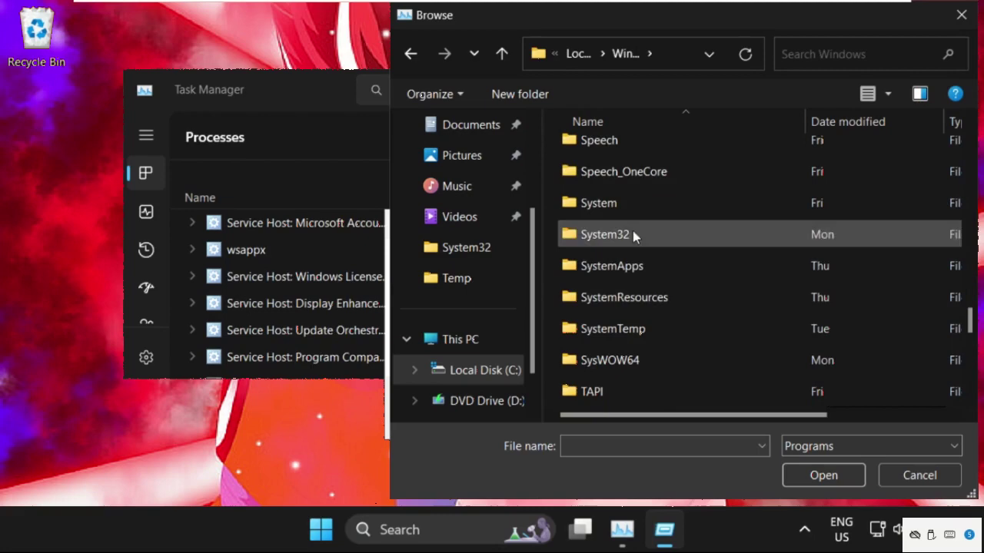
pyautogui.click(655, 233)
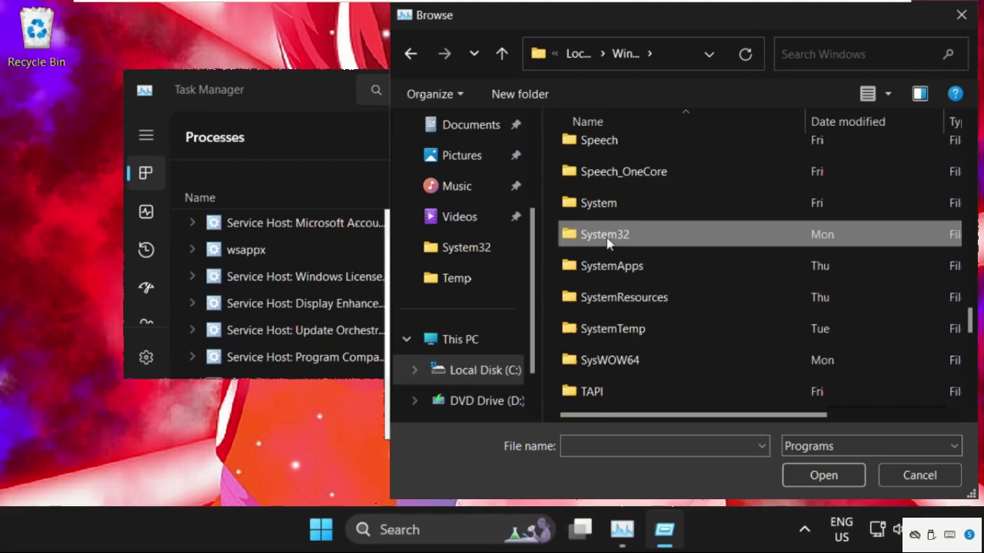
pyautogui.doubleClick(624, 235)
# - Select cmd.exe in System32 and confirm it as the program to run
pyautogui.scroll(-20, 624, 239)
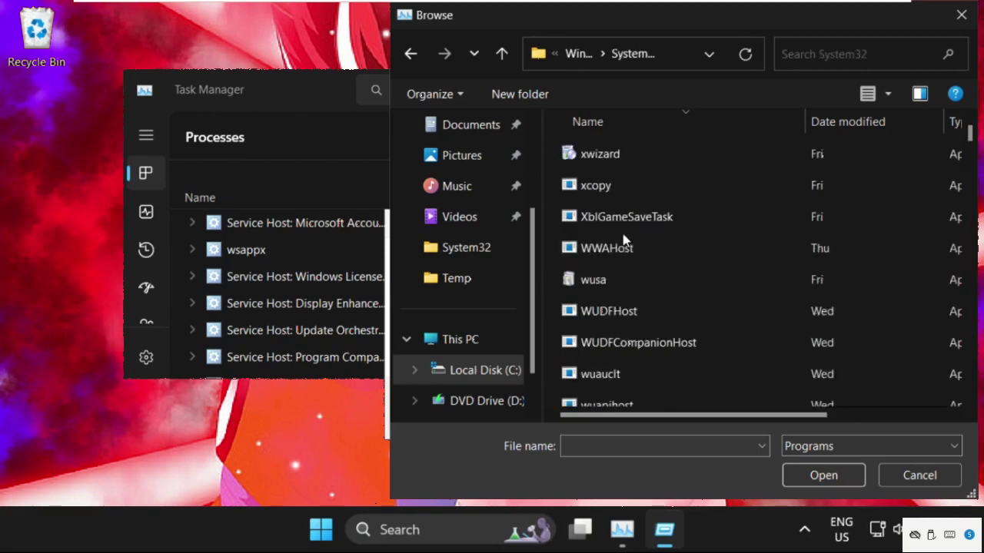
pyautogui.click(627, 249)
pyautogui.scroll(-5, 627, 246)
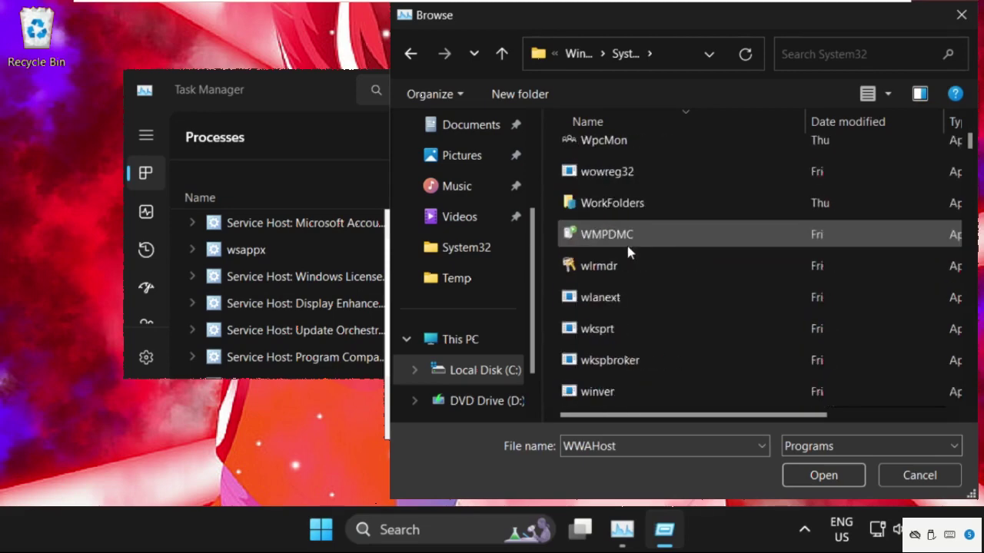
pyautogui.press('c')
pyautogui.press('Down')
pyautogui.press('Down')
pyautogui.scroll(-2, 627, 245)
pyautogui.scroll(-4, 627, 246)
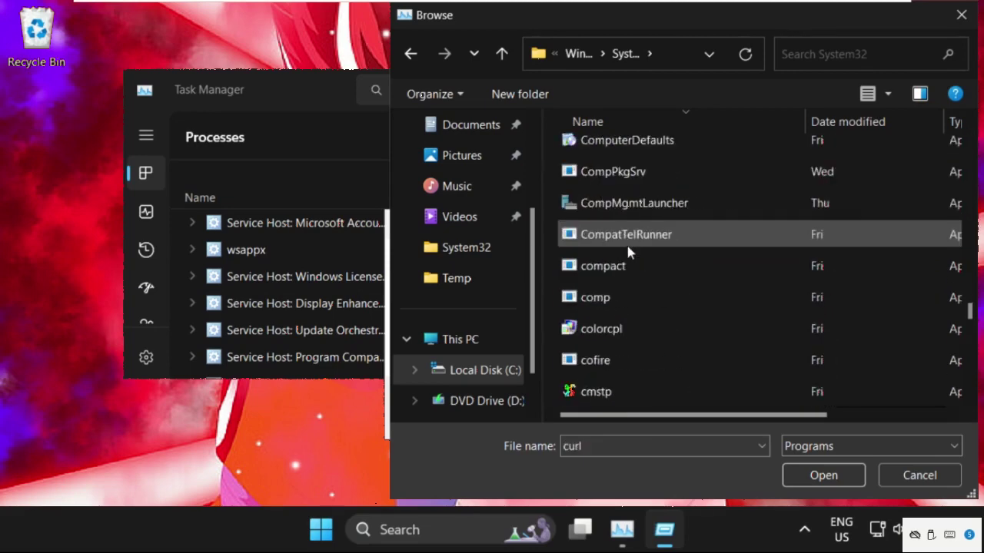
pyautogui.scroll(1, 628, 246)
pyautogui.scroll(-3, 627, 246)
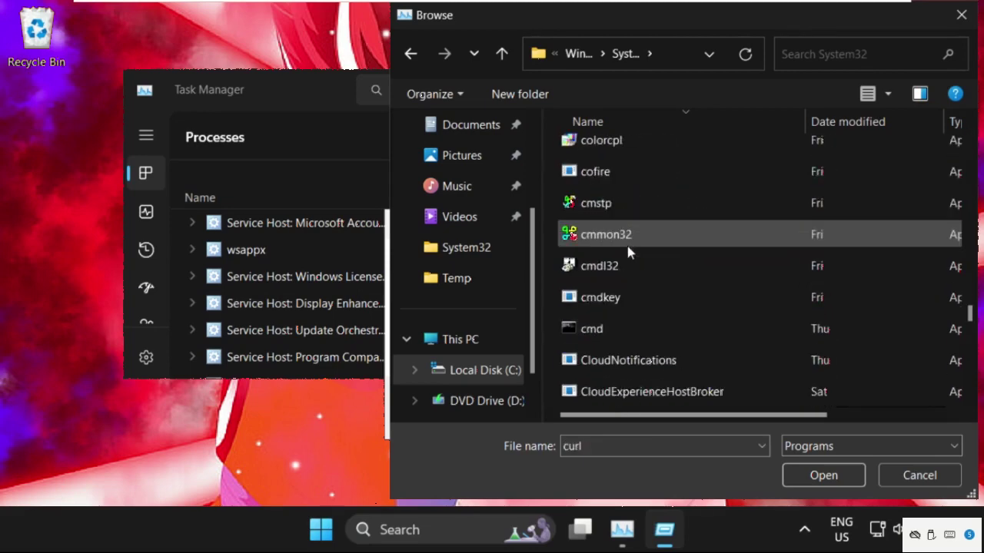
pyautogui.click(625, 335)
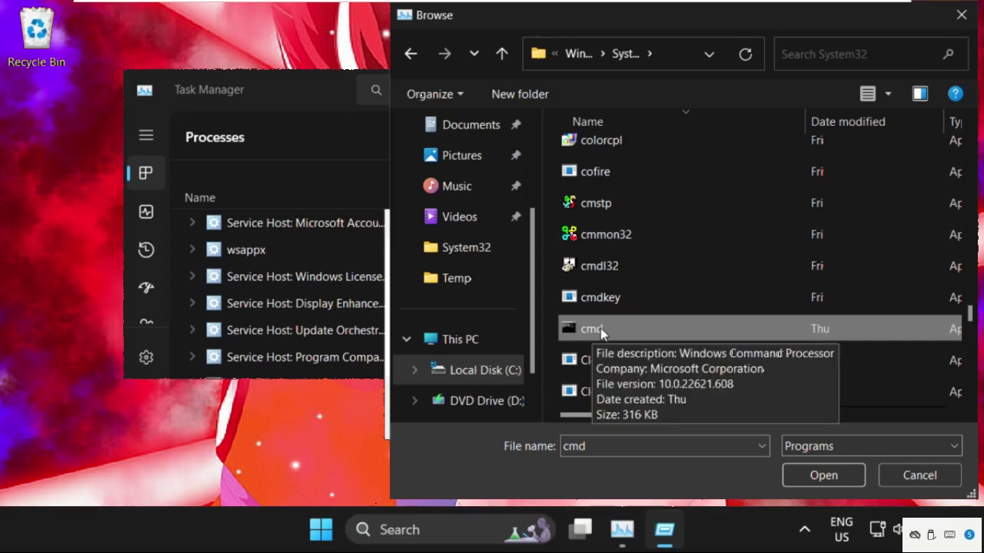
pyautogui.click(823, 475)
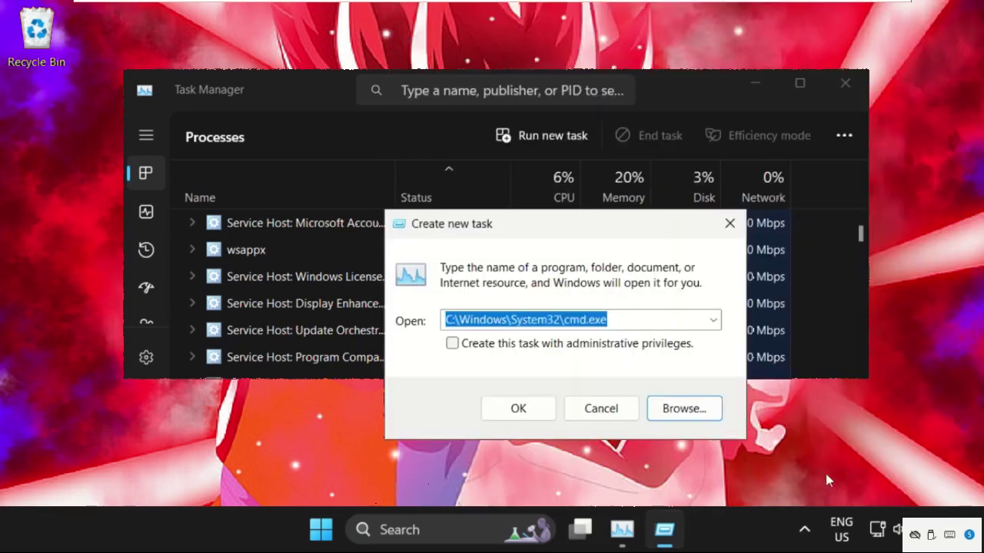
# - Launch cmd.exe with administrative privileges
pyautogui.click(452, 343)
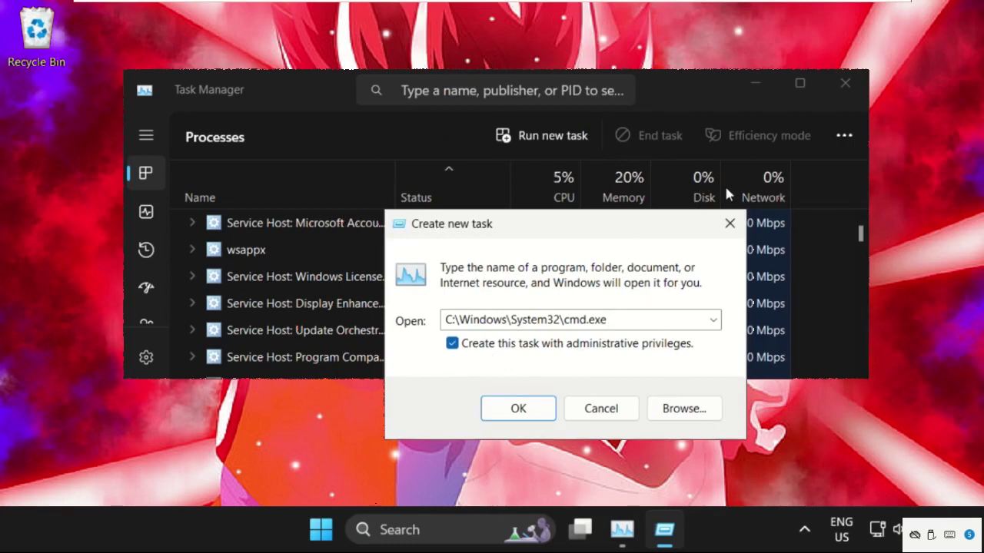
pyautogui.click(529, 412)
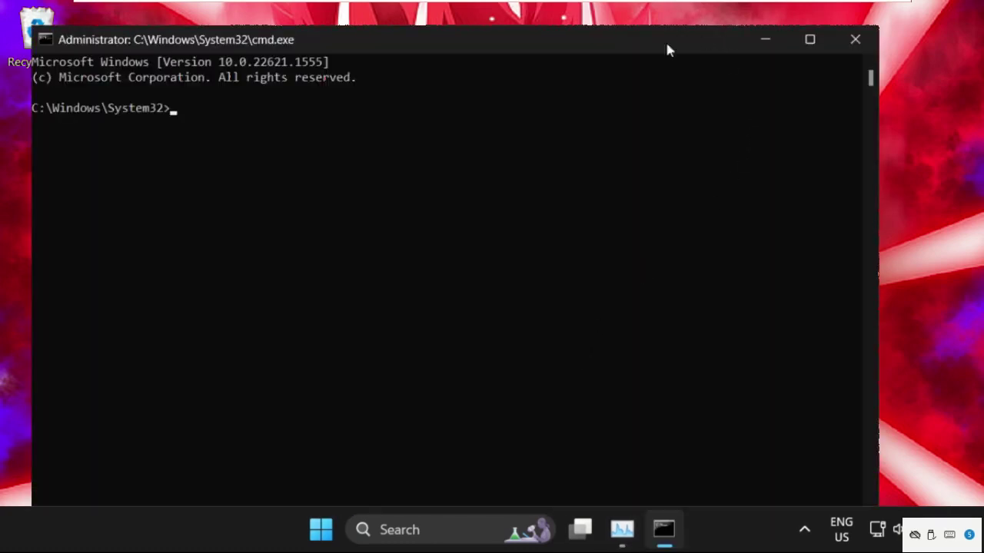
pyautogui.moveTo(667, 49); pyautogui.dragTo(714, 165)
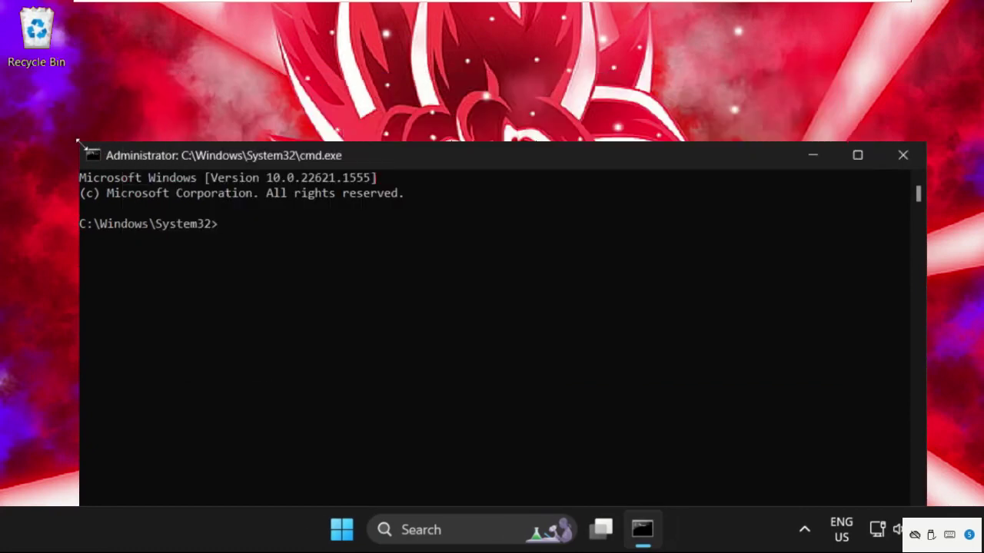
# - Shrink the Command Prompt window and run msdt.exe -id DeviceDiagontic
pyautogui.moveTo(78, 143); pyautogui.dragTo(173, 301)
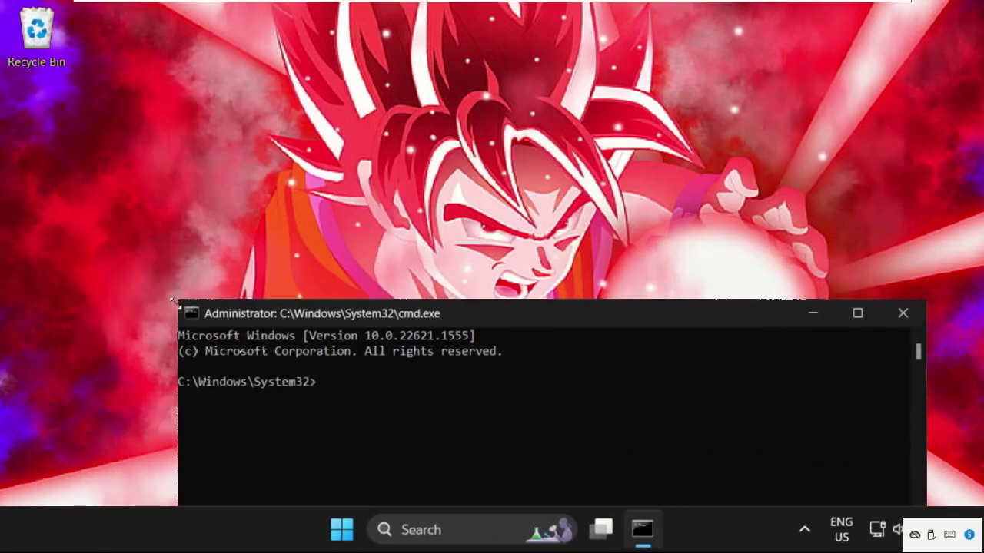
pyautogui.moveTo(315, 314); pyautogui.dragTo(290, 86)
pyautogui.write('msdt.exe -id Device')
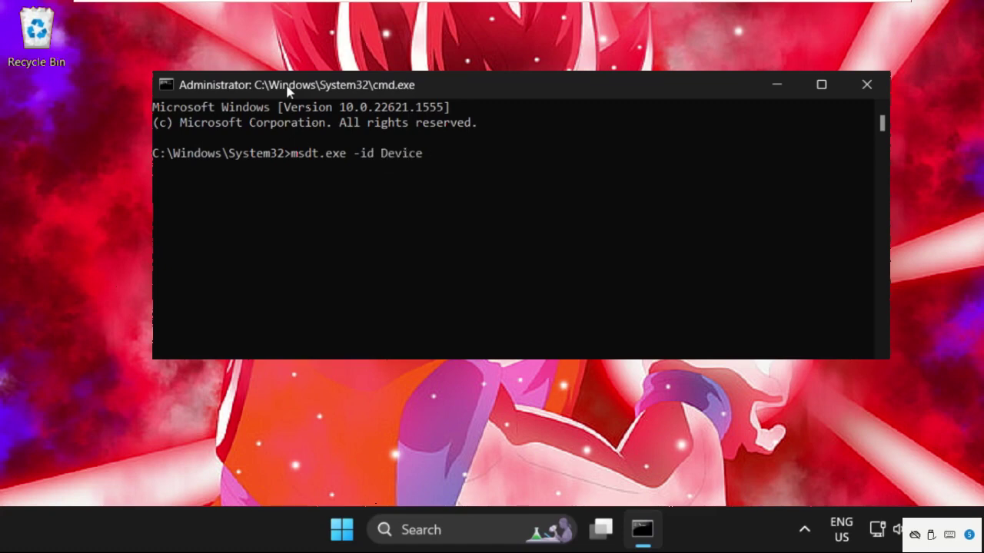
pyautogui.write('Diagontic')
pyautogui.press('Return')
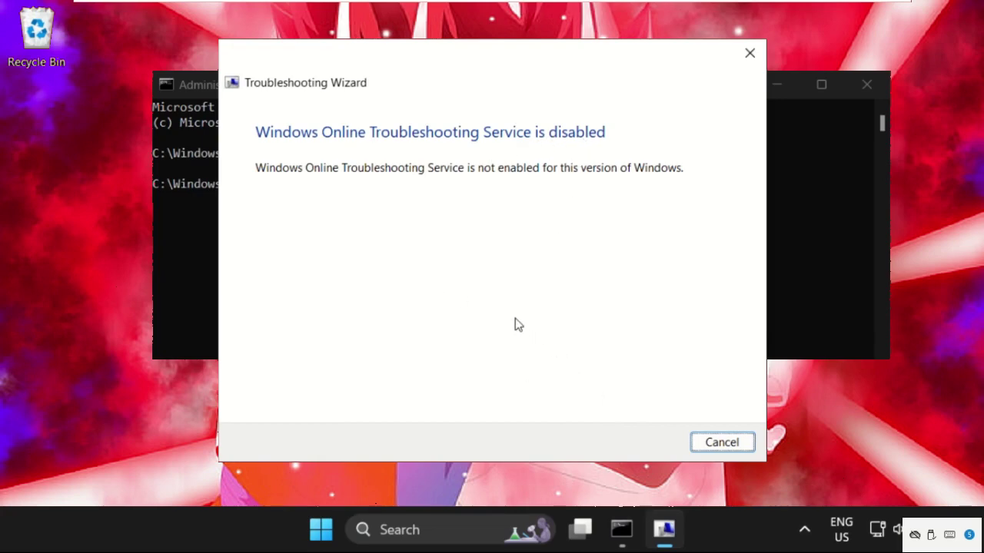
# - Cancel the troubleshooter's service-disabled notice and close Command Prompt
pyautogui.click(713, 452)
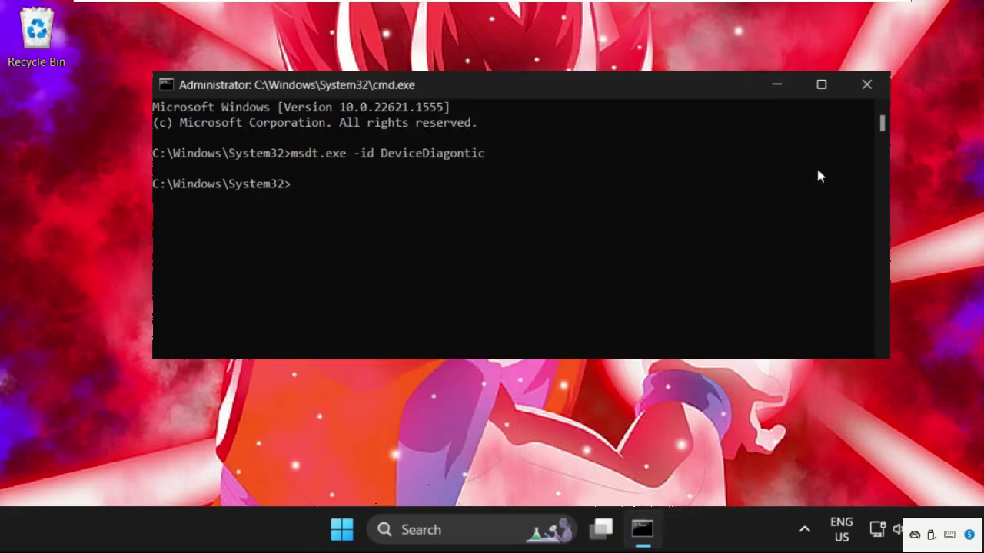
pyautogui.click(869, 85)
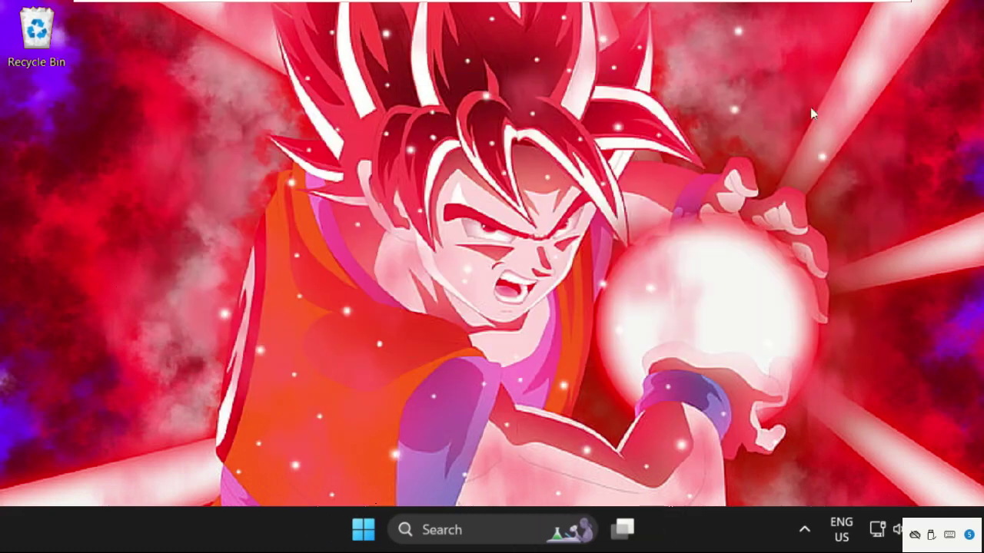
# - Search for and open Device Manager, then expand Mice and other pointing devices
pyautogui.click(429, 529)
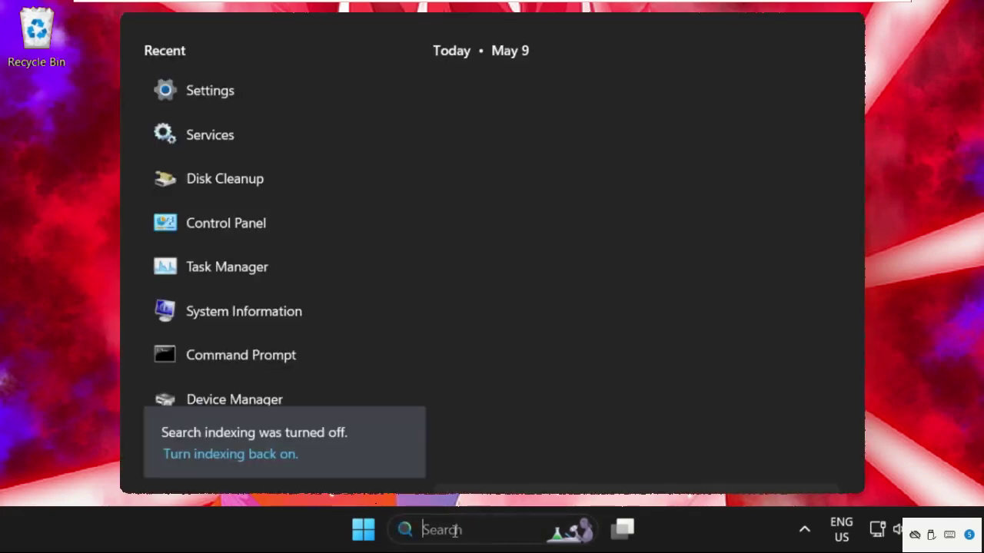
pyautogui.write('device Manageri')
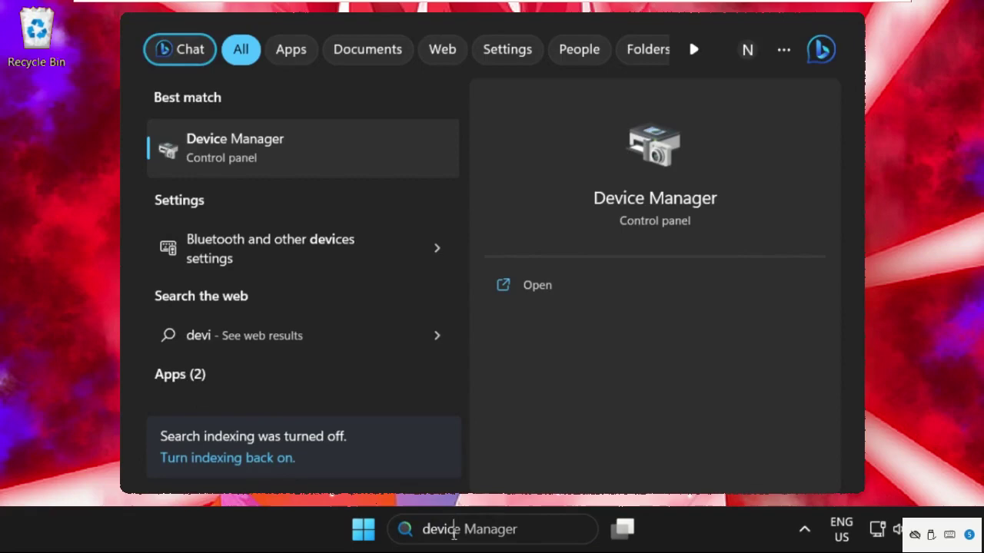
pyautogui.write('ce')
pyautogui.click(344, 162)
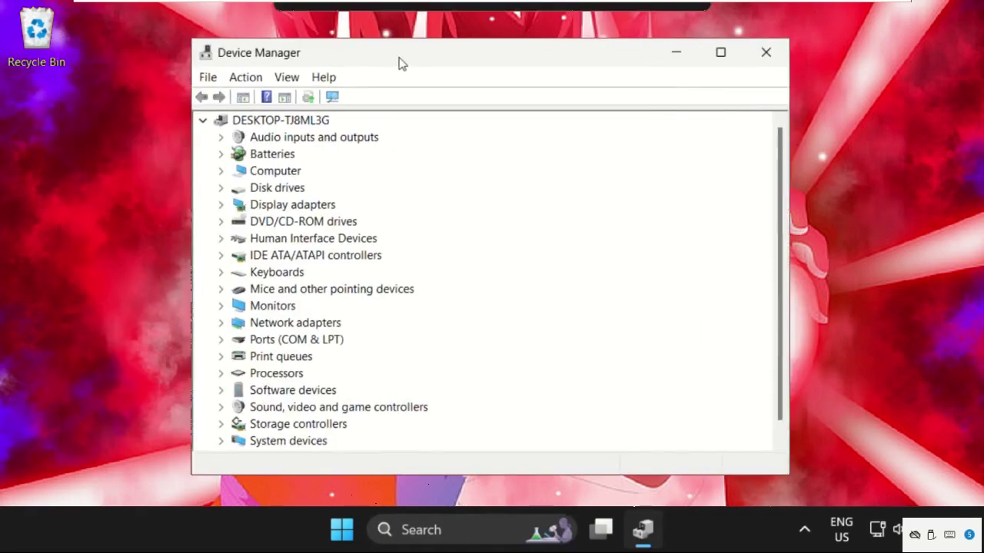
pyautogui.moveTo(265, 57); pyautogui.dragTo(415, 63)
pyautogui.click(315, 292)
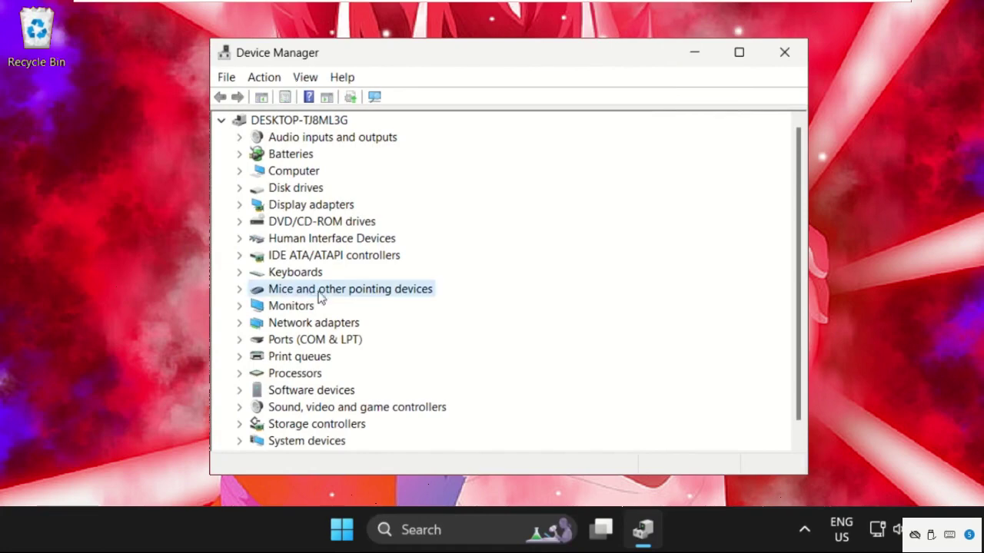
pyautogui.click(240, 290)
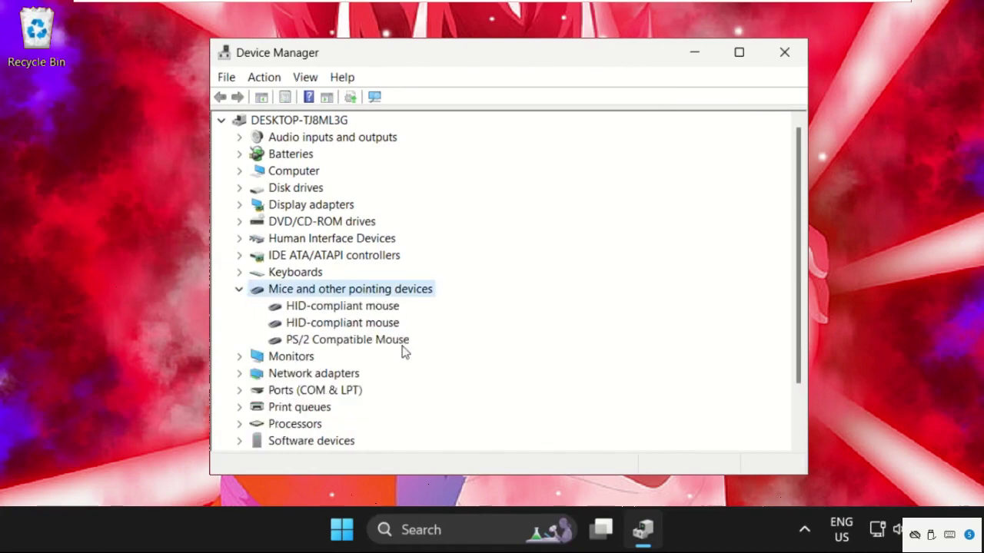
# - Search automatically for a newer driver for the first HID-compliant mouse, then close its dialogs
pyautogui.rightClick(344, 308)
pyautogui.click(399, 421)
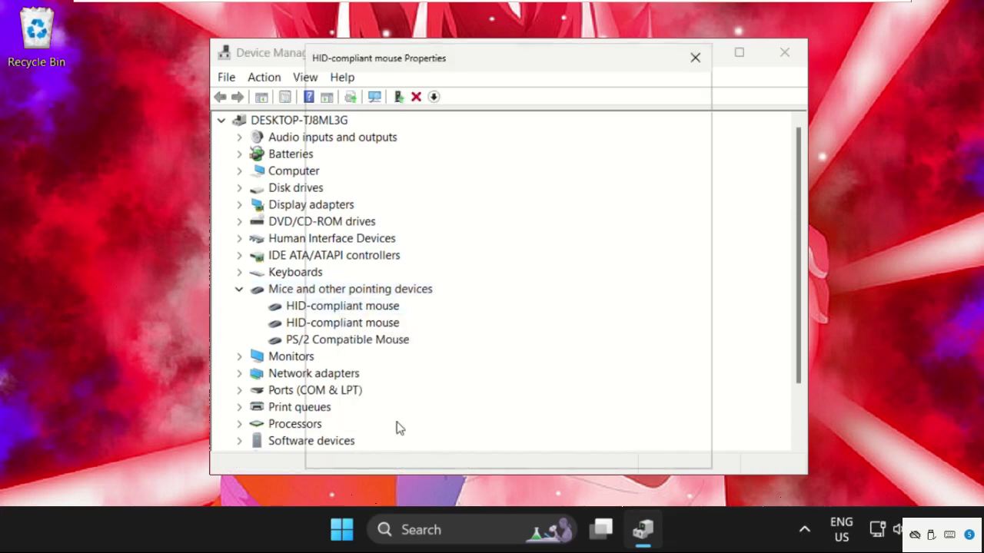
pyautogui.click(389, 91)
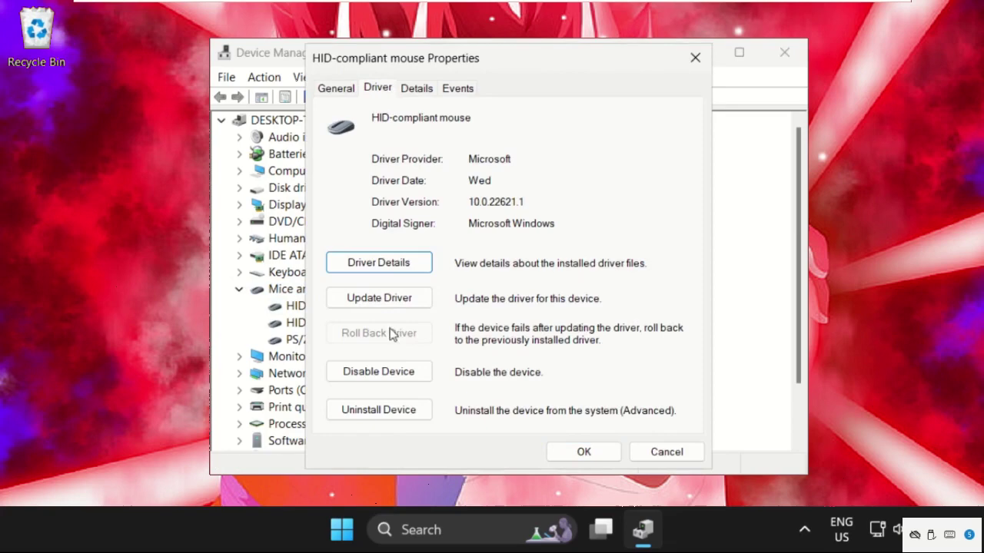
pyautogui.click(385, 301)
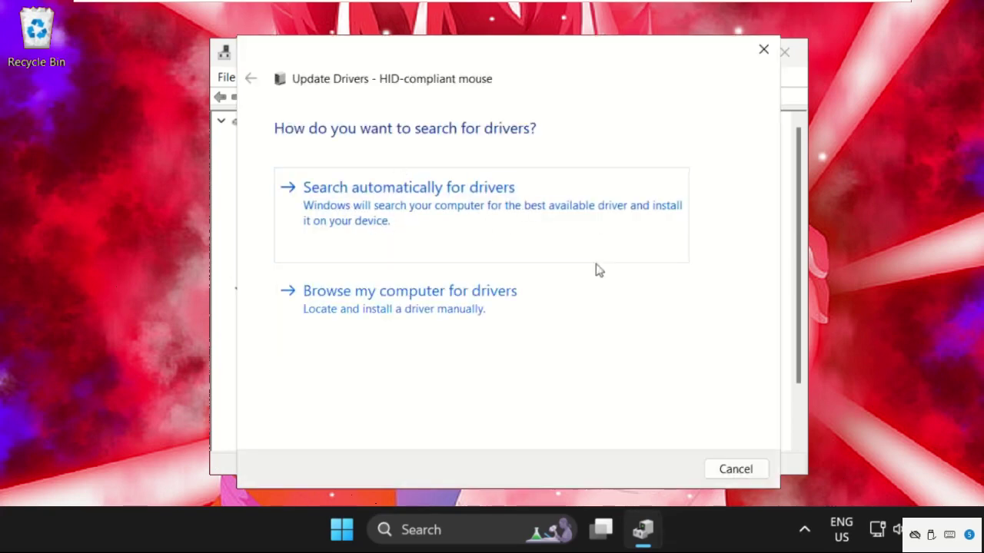
pyautogui.click(420, 218)
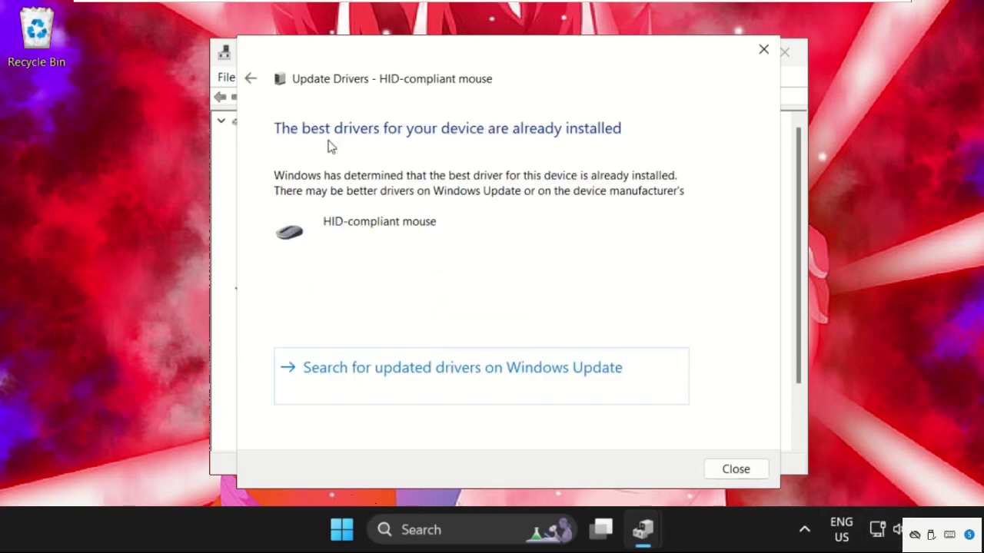
pyautogui.click(764, 50)
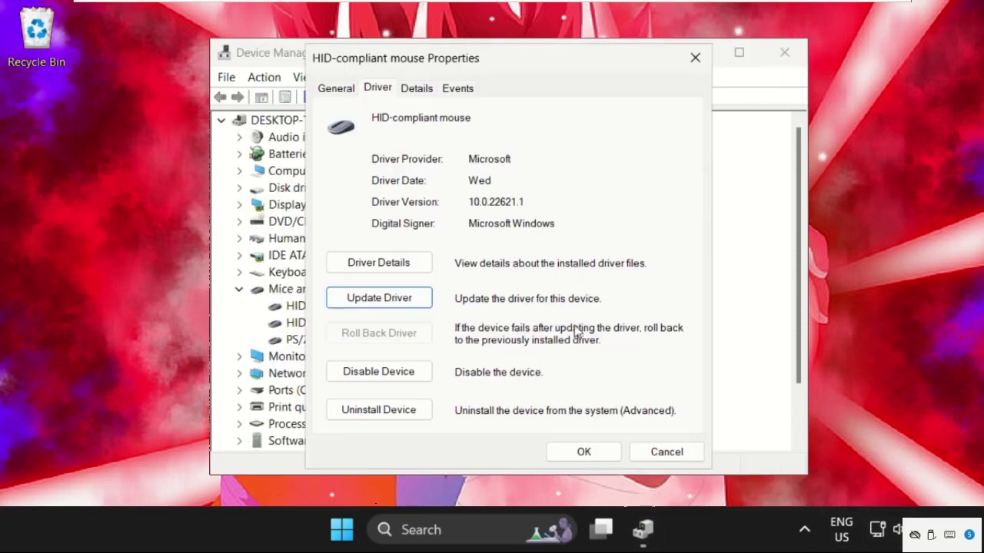
pyautogui.click(588, 453)
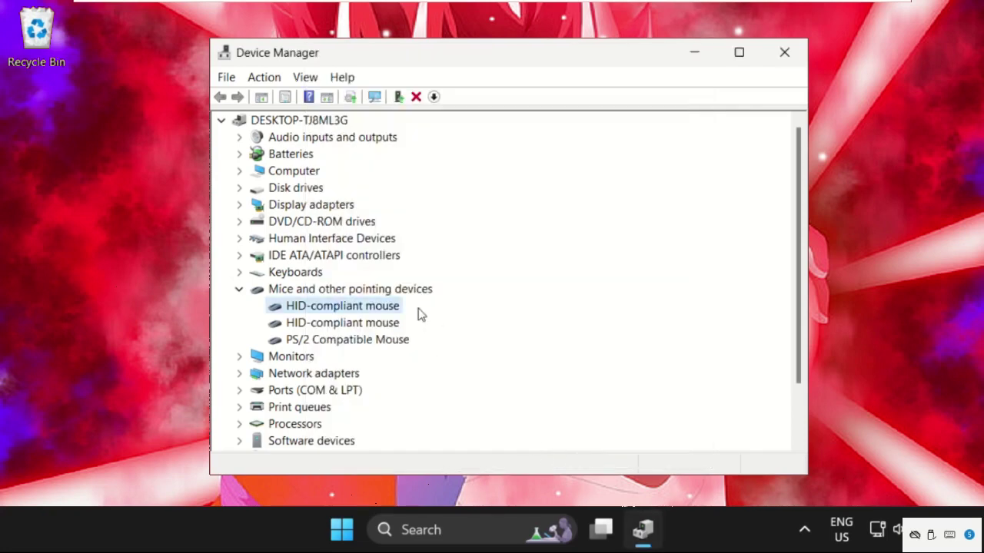
# - Close Device Manager and open Control Panel by searching 'contro'
pyautogui.click(784, 52)
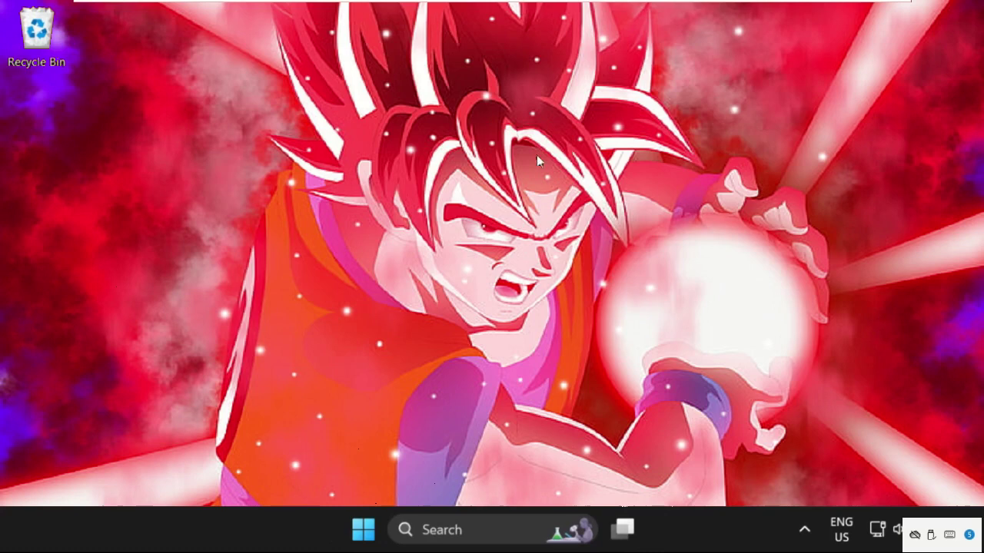
pyautogui.rightClick(362, 531)
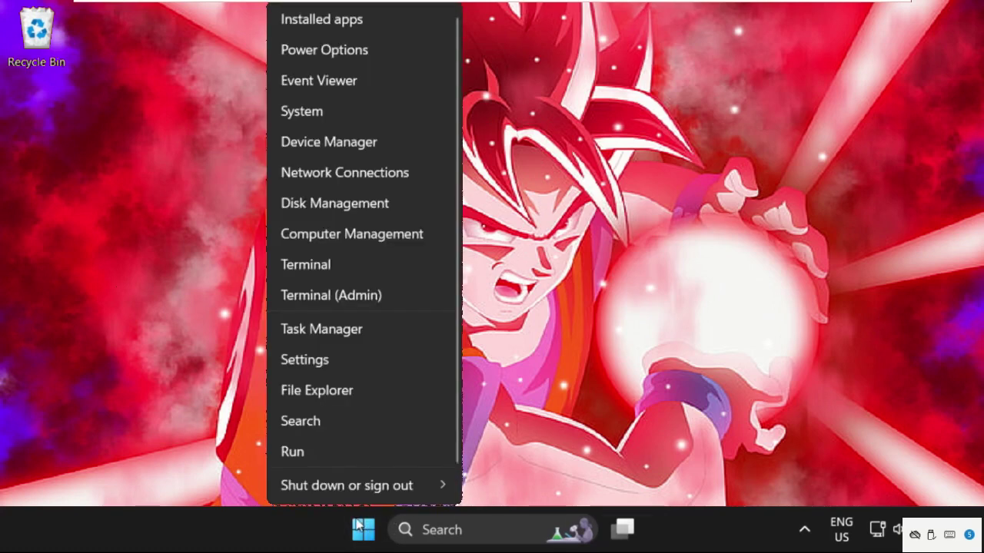
pyautogui.click(439, 530)
pyautogui.click(442, 530)
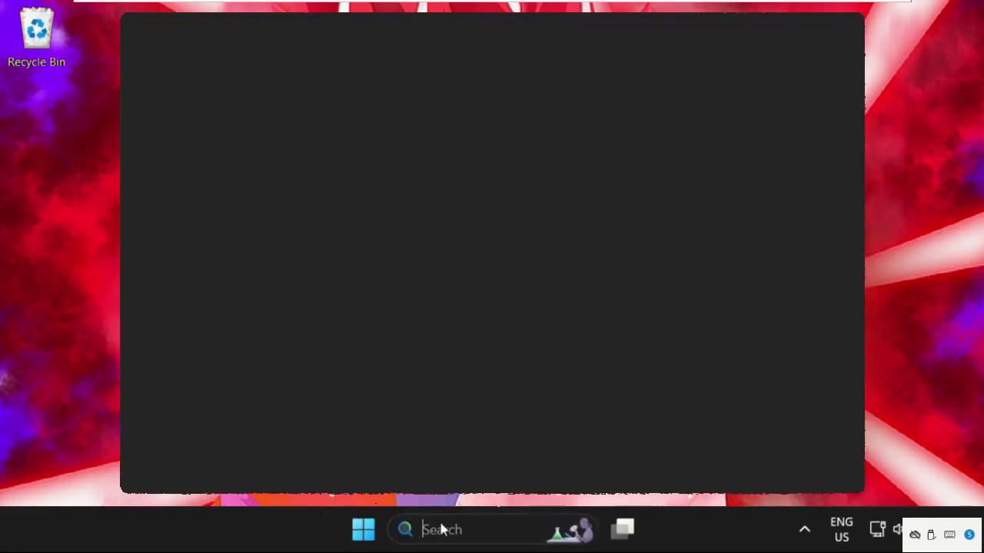
pyautogui.write('contr')
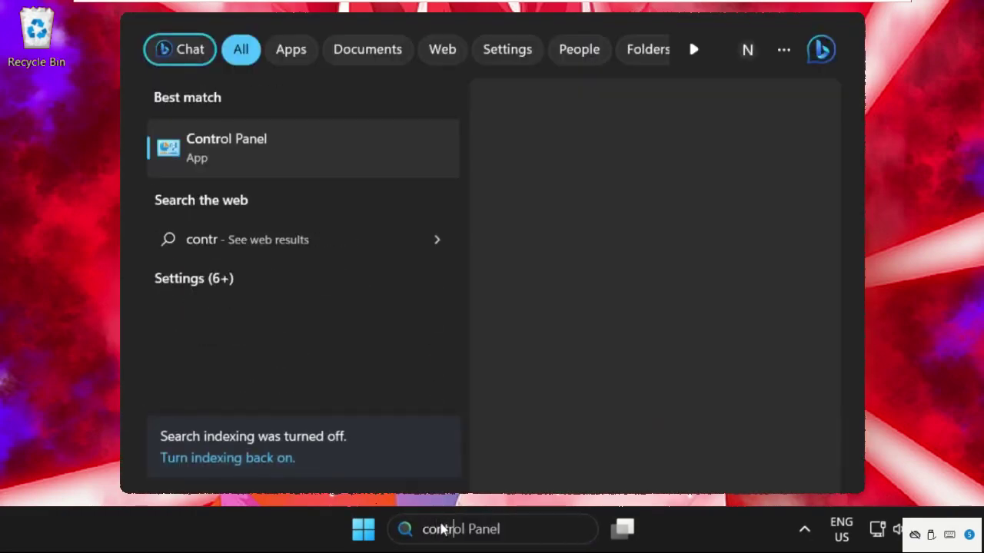
pyautogui.write('o')
pyautogui.click(244, 146)
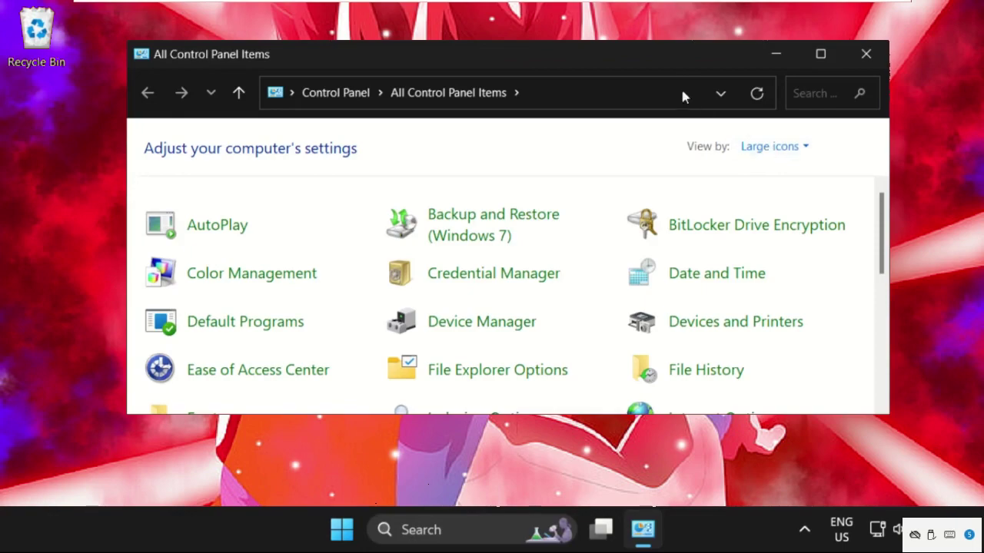
# - Maximize Control Panel and keep the large icons view
pyautogui.doubleClick(689, 61)
pyautogui.scroll(-2, 708, 192)
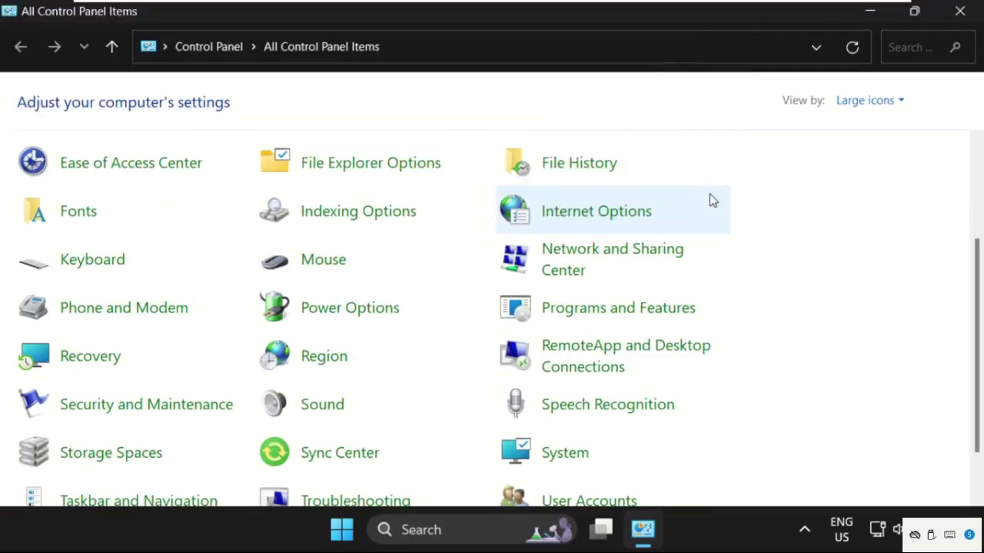
pyautogui.scroll(-1, 709, 193)
pyautogui.scroll(2, 710, 198)
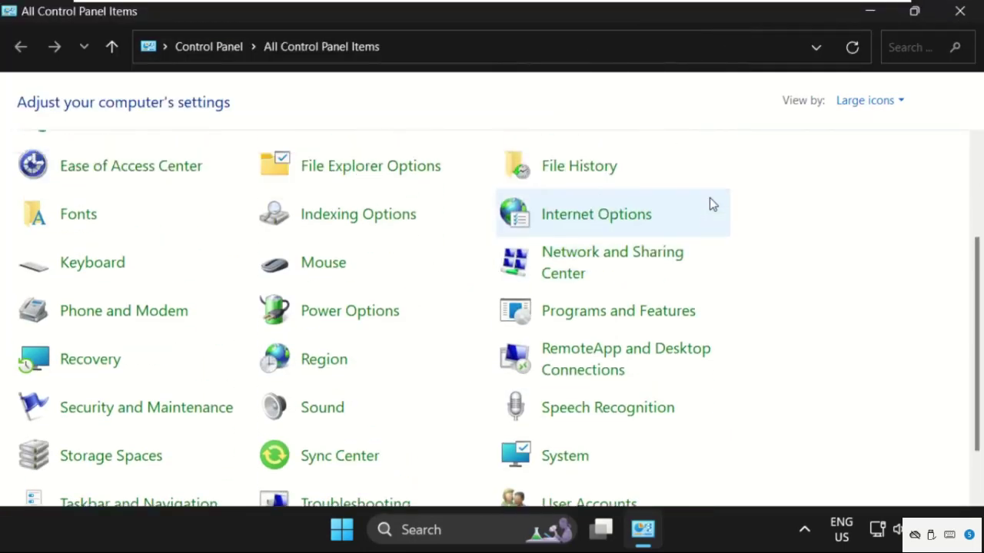
pyautogui.scroll(1, 784, 188)
pyautogui.click(865, 100)
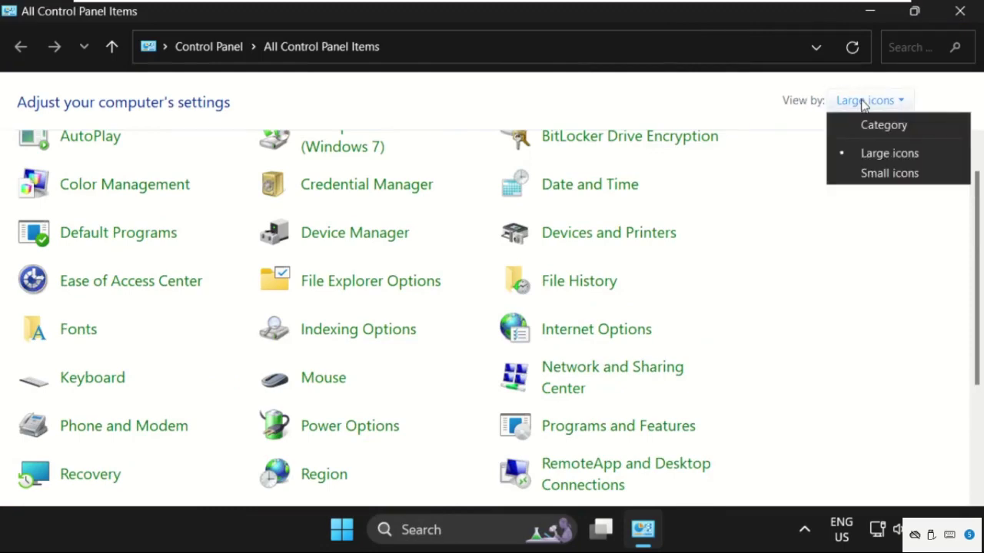
pyautogui.click(876, 153)
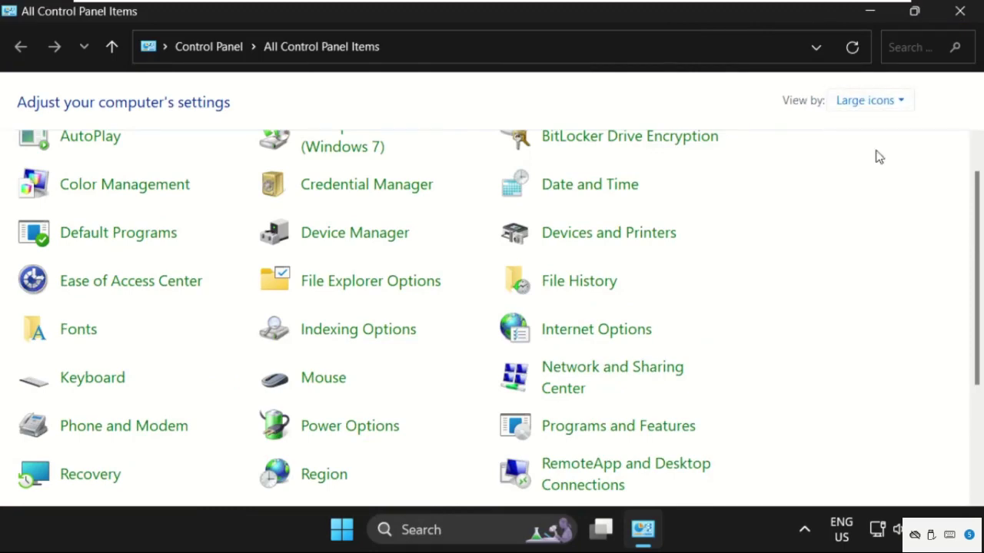
# - Turn on pointer trails at a short length in Mouse Properties and apply
pyautogui.click(322, 381)
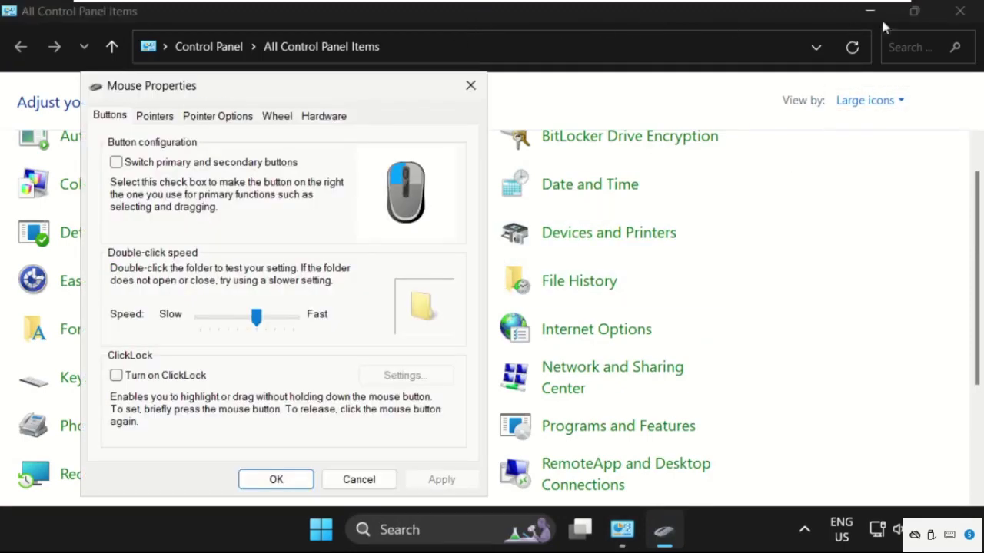
pyautogui.click(869, 11)
pyautogui.moveTo(236, 91); pyautogui.dragTo(442, 43)
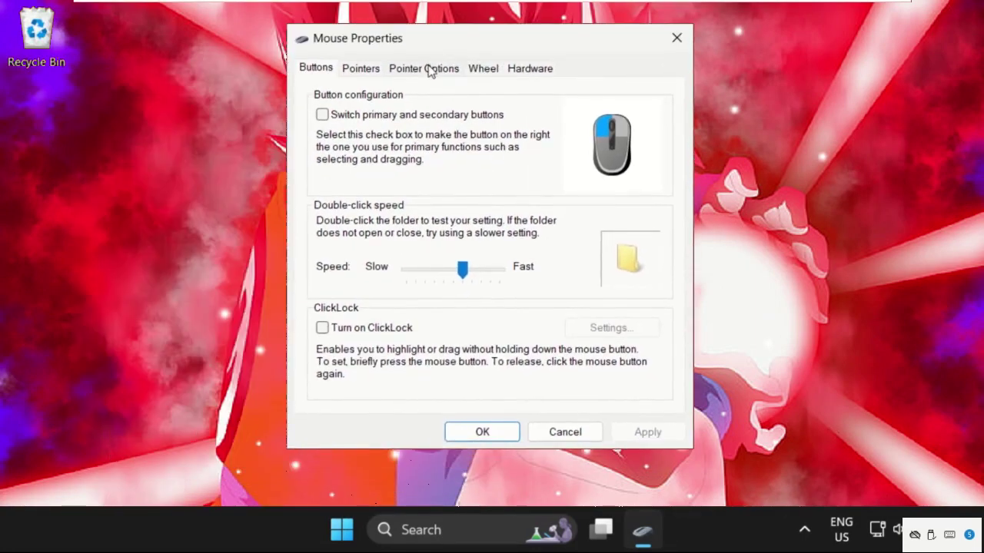
pyautogui.click(426, 68)
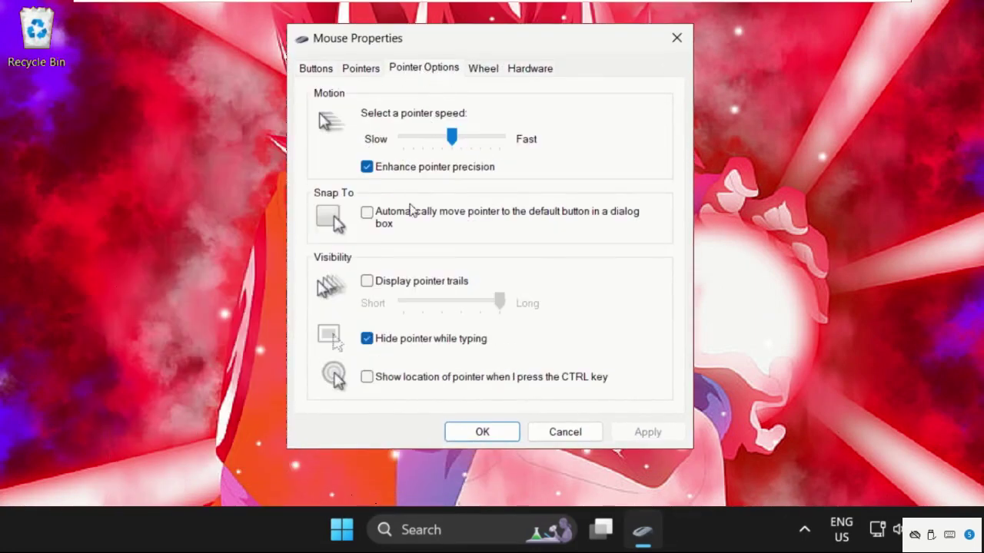
pyautogui.click(368, 282)
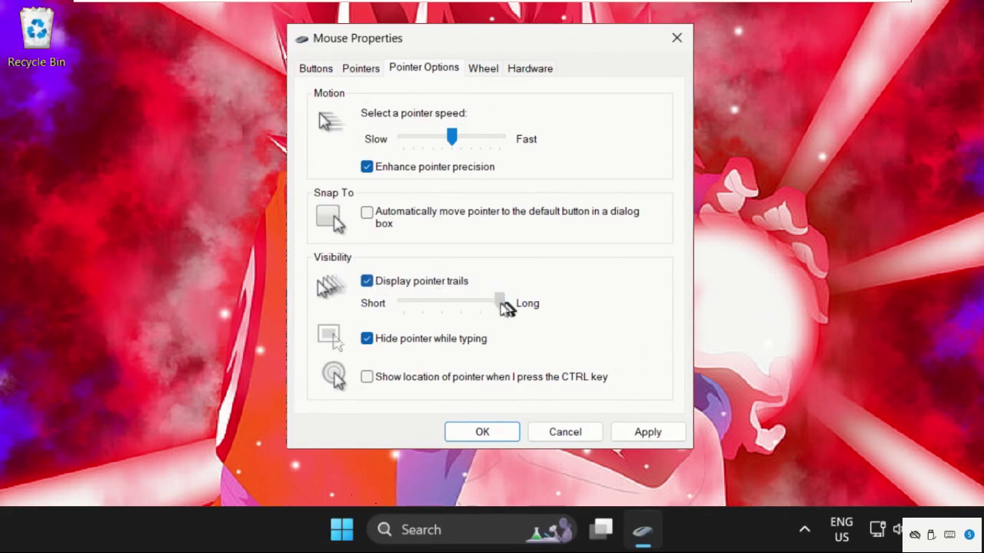
pyautogui.moveTo(500, 302); pyautogui.dragTo(363, 309)
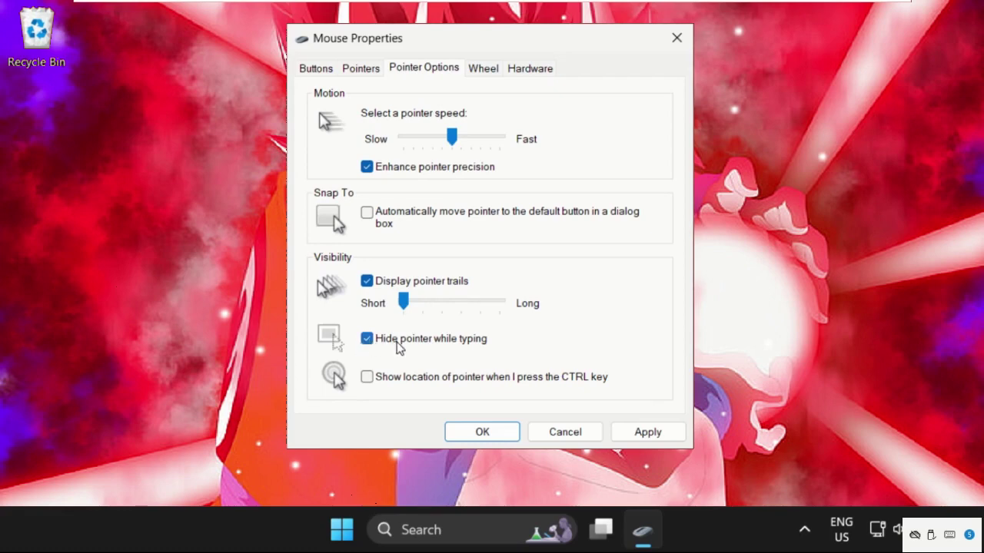
pyautogui.click(637, 431)
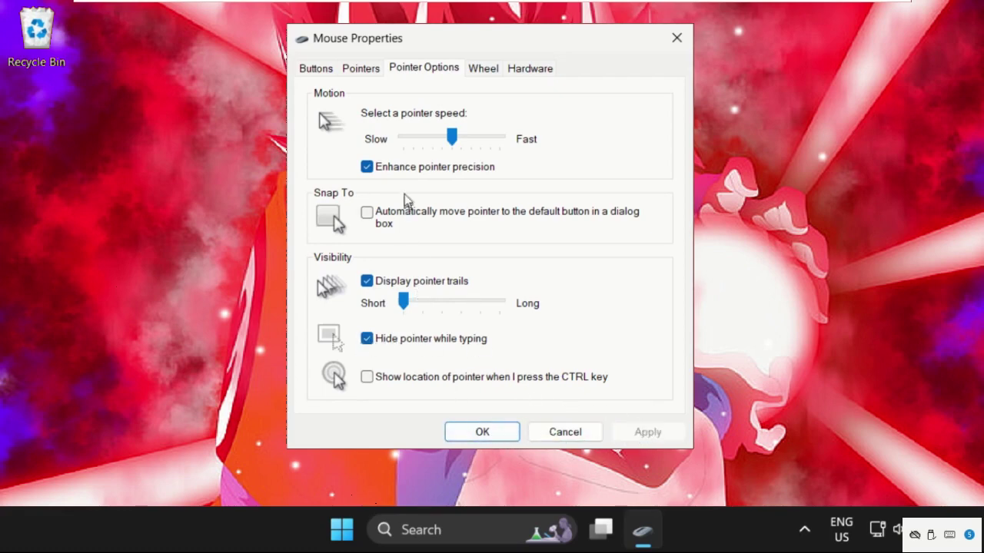
# - Reset the pointers to the default scheme, apply and close, then refresh the desktop
pyautogui.click(358, 69)
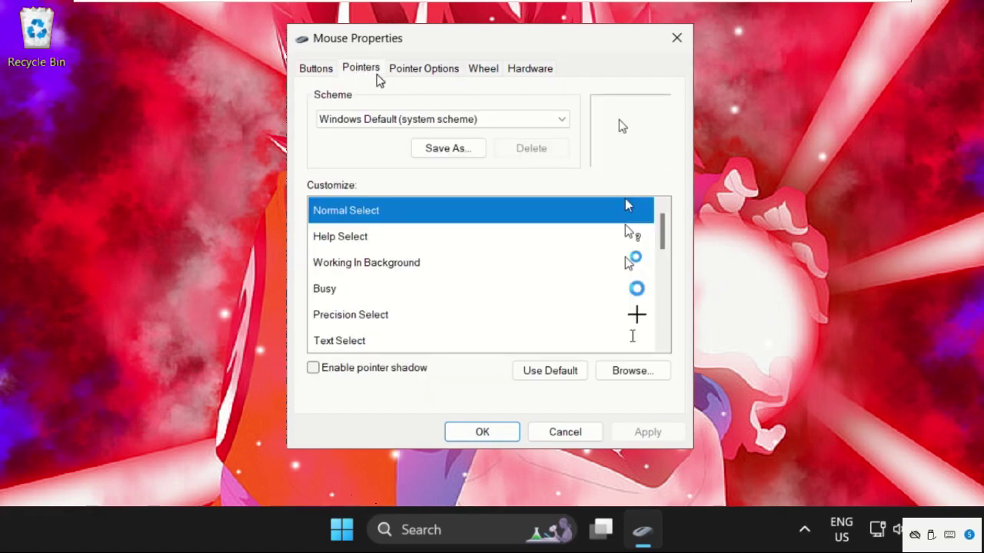
pyautogui.click(551, 374)
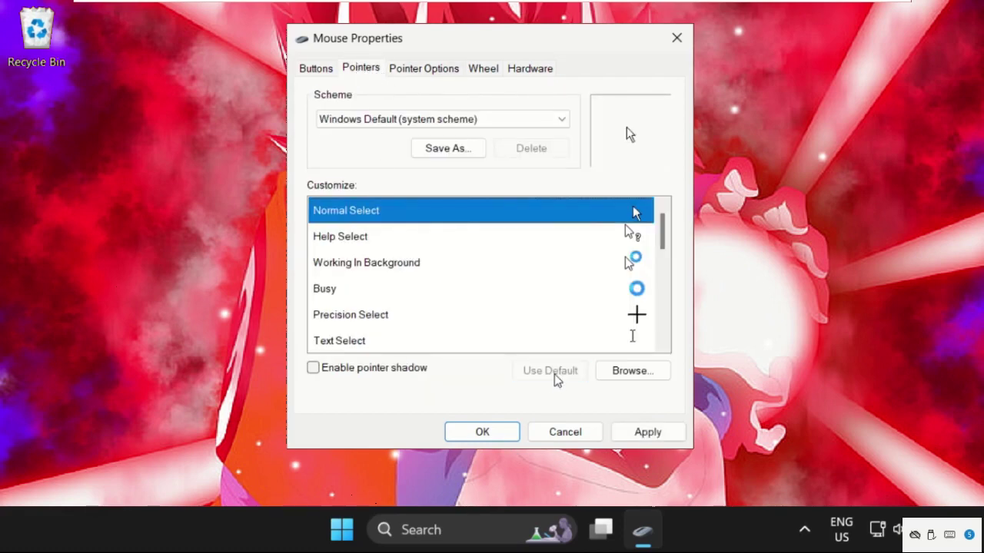
pyautogui.click(635, 433)
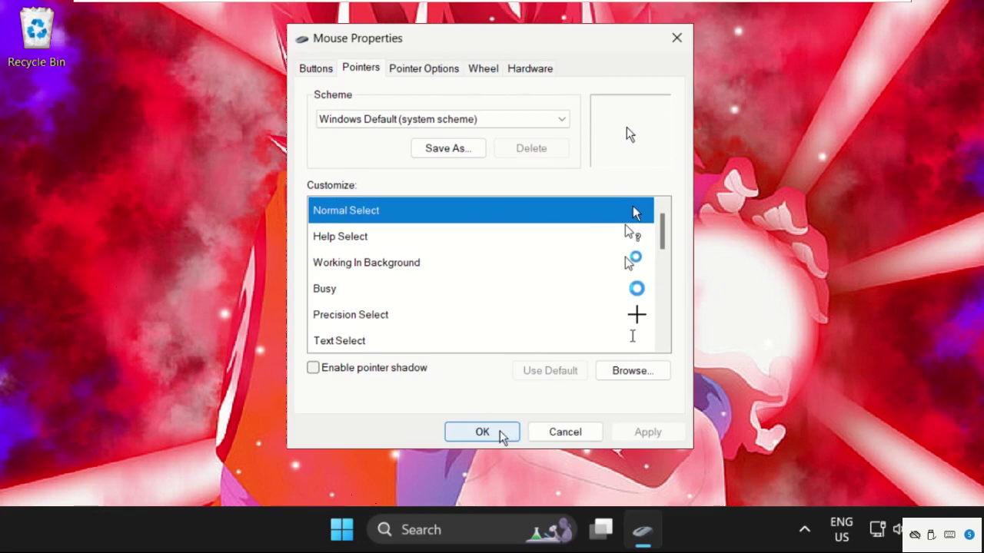
pyautogui.click(502, 435)
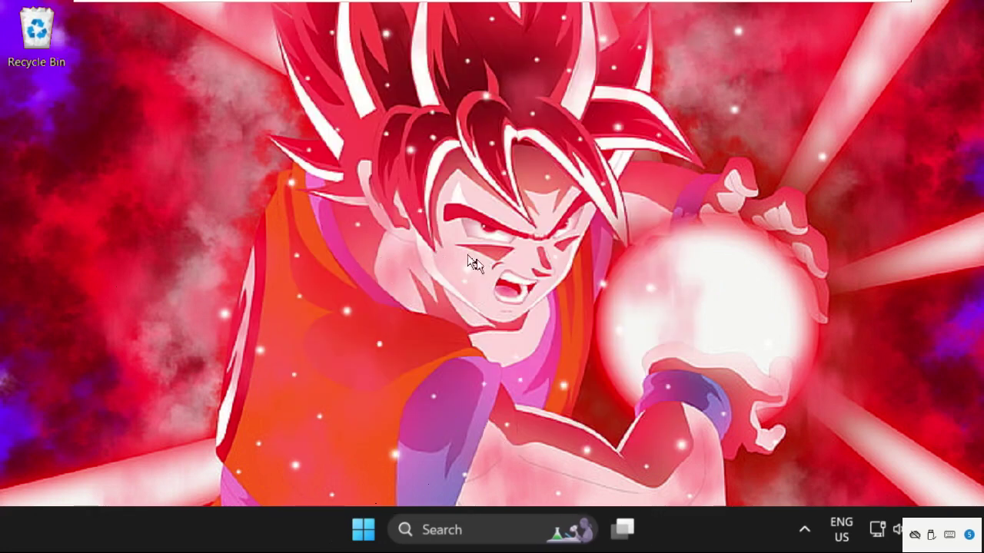
pyautogui.rightClick(395, 158)
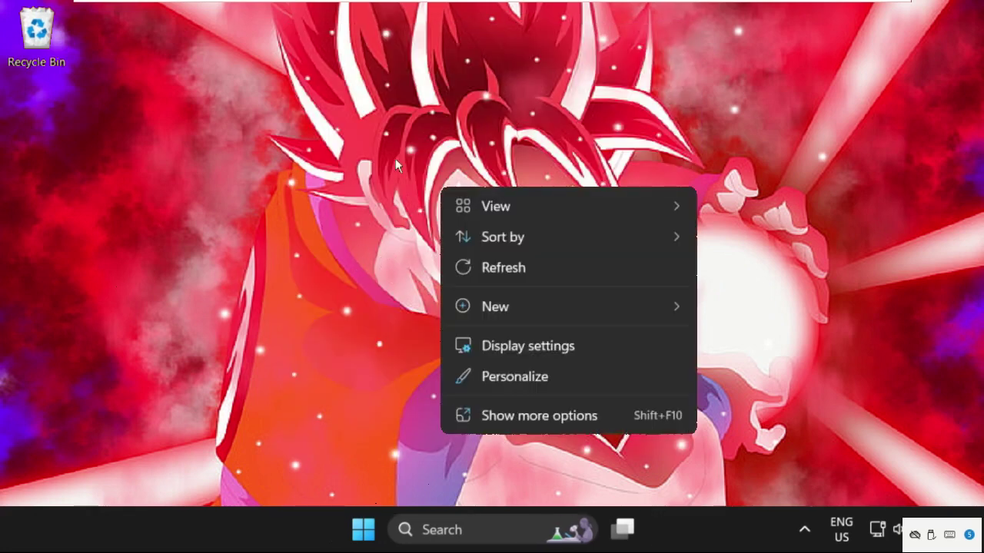
pyautogui.click(501, 267)
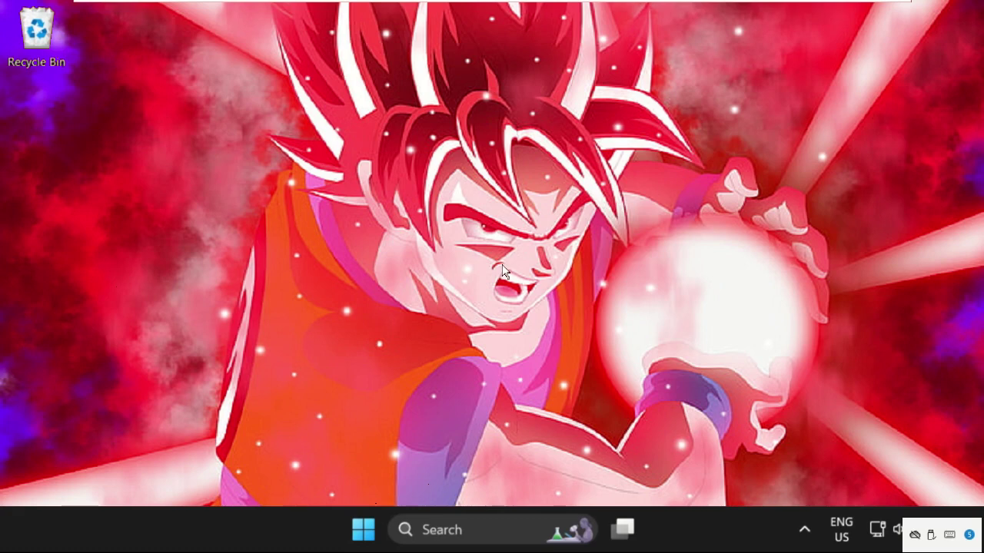